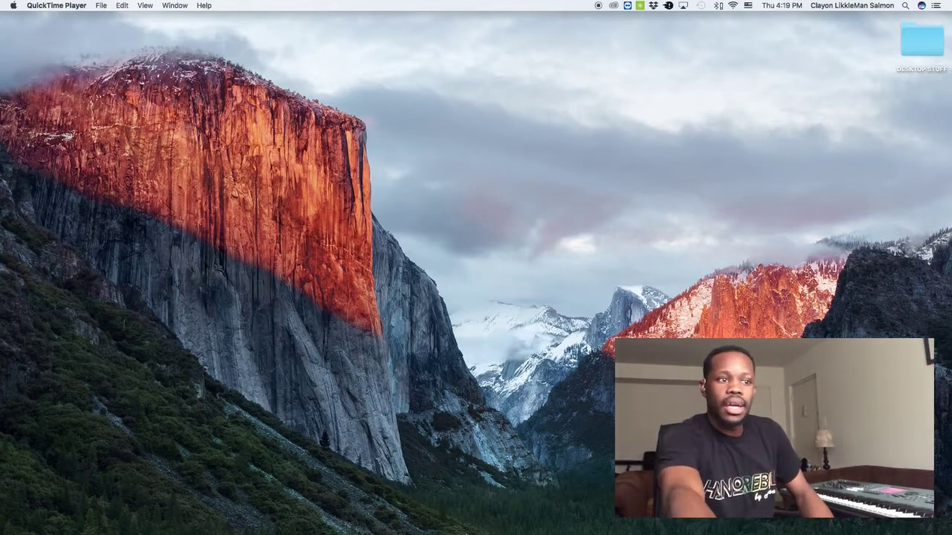
Step: Bring Logic Pro X forward to check its empty mixer, then switch to Reason
mouse_move(482, 510)
click(455, 513)
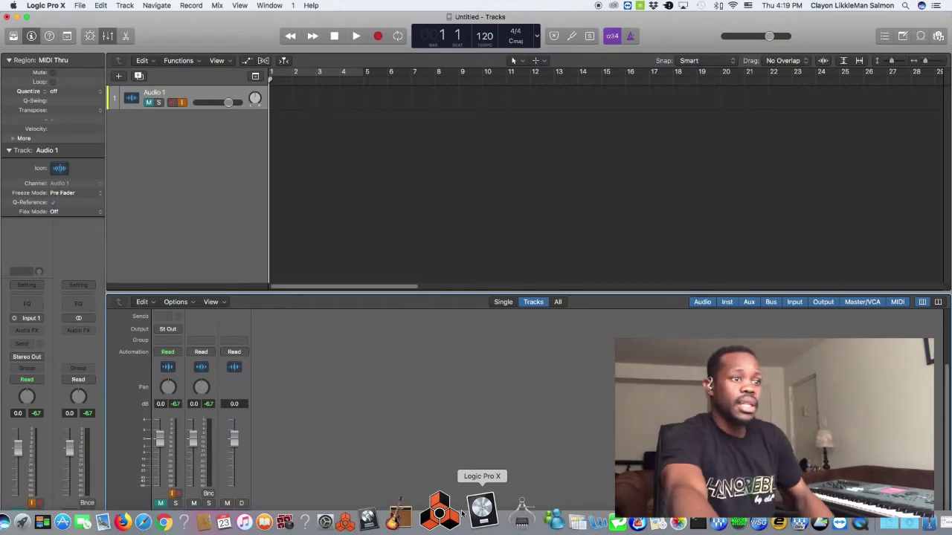
click(452, 513)
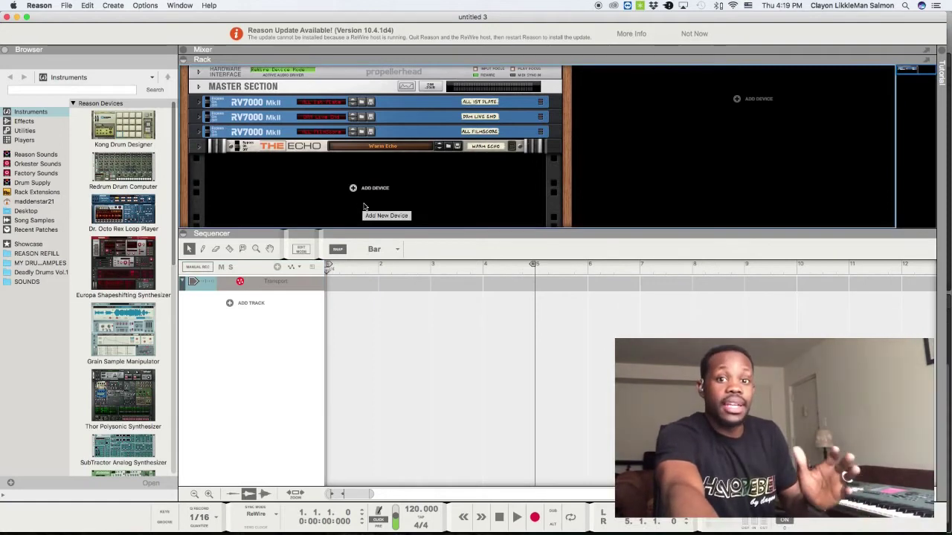
Step: Add a Redrum Drum Computer with Disco Kit RDK to Reason's rack, then return to Logic
right_click(364, 207)
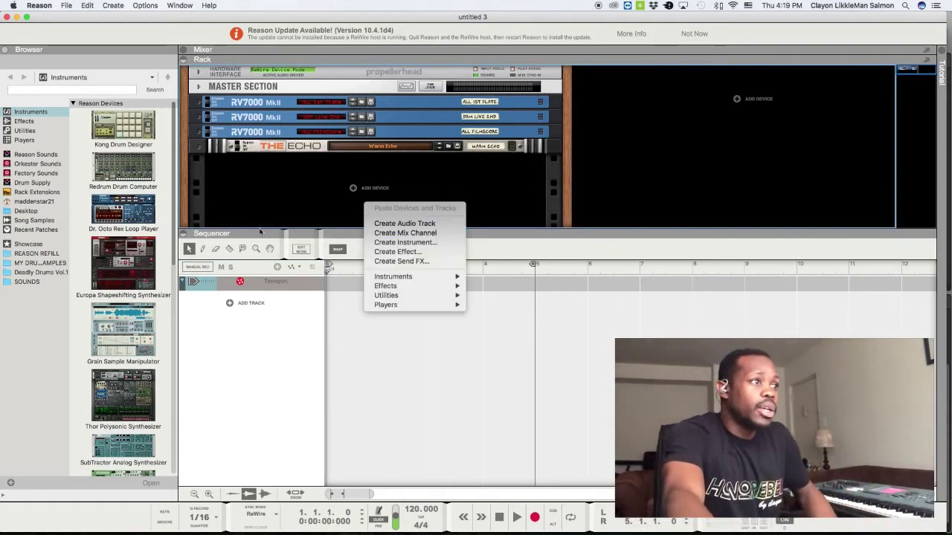
click(307, 201)
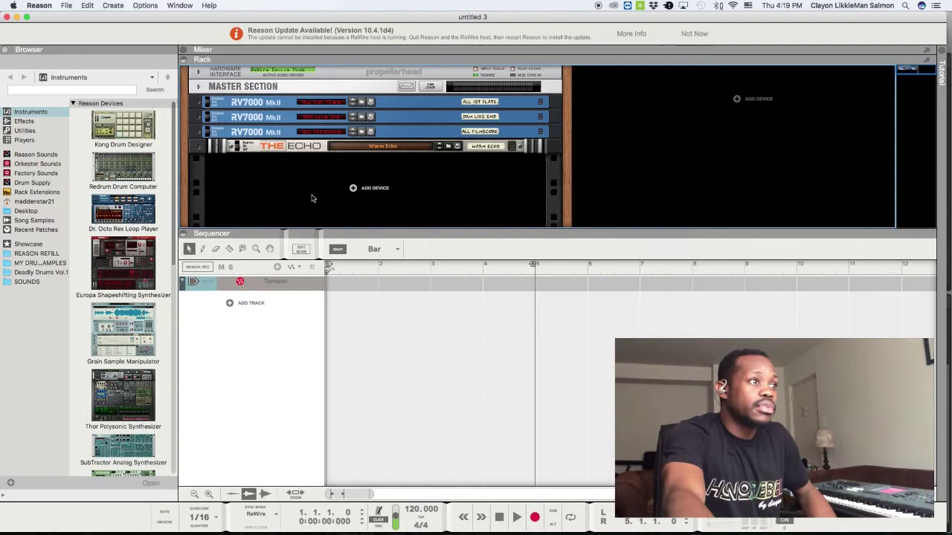
click(131, 174)
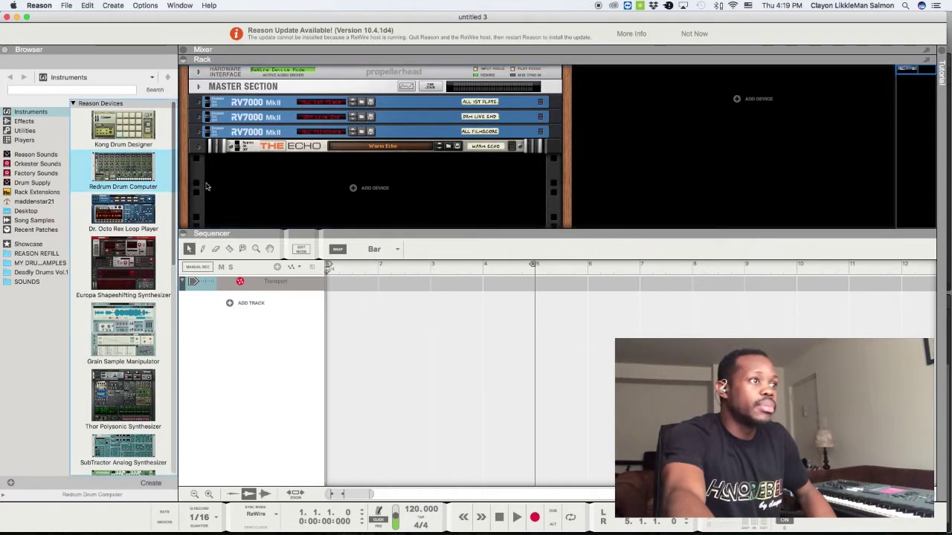
drag(117, 185, 291, 214)
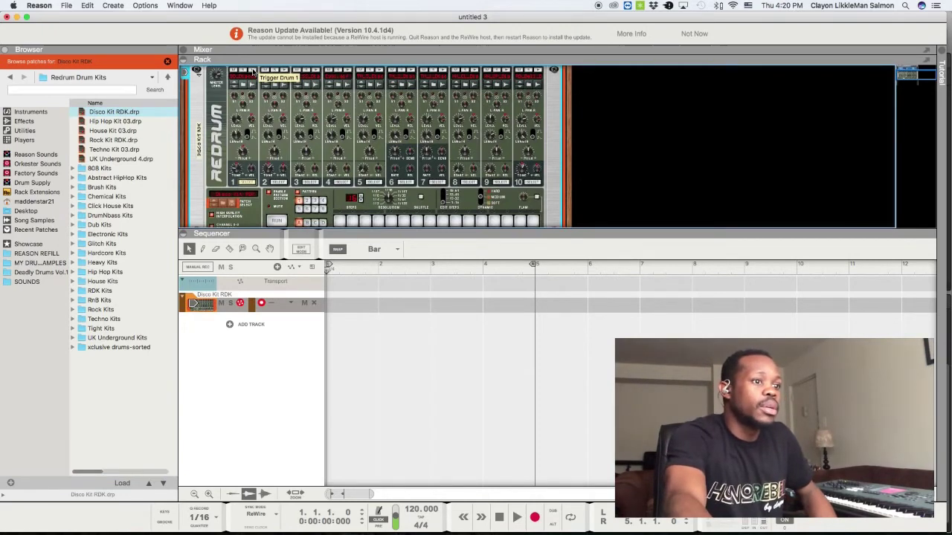
mouse_move(469, 510)
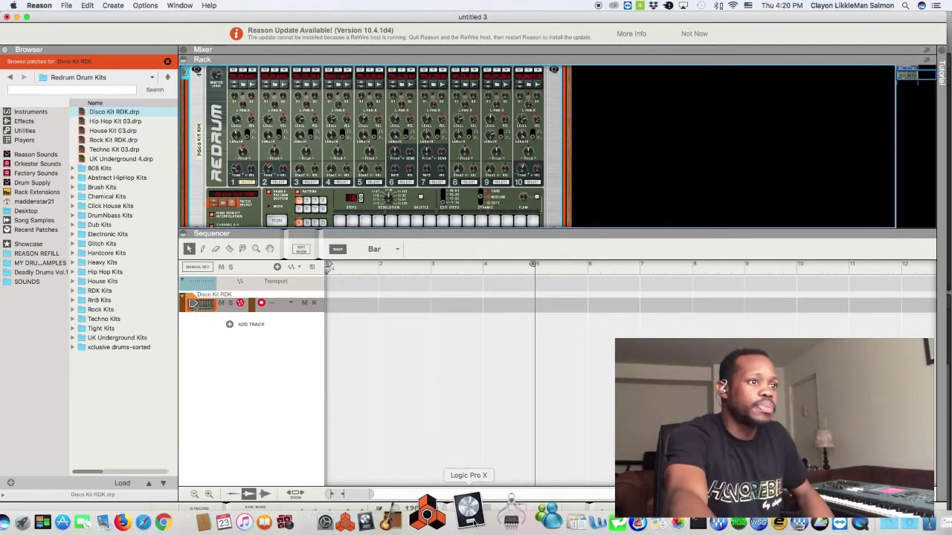
click(470, 520)
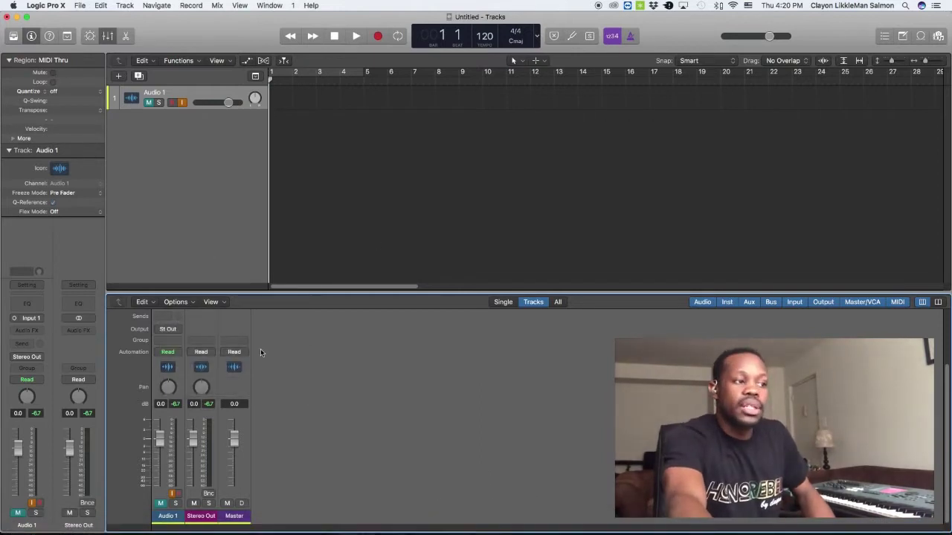
Step: Create an Aux 1 channel strip, raise its fader, and set its input to Reason RW:Mix L/R
click(187, 302)
click(203, 318)
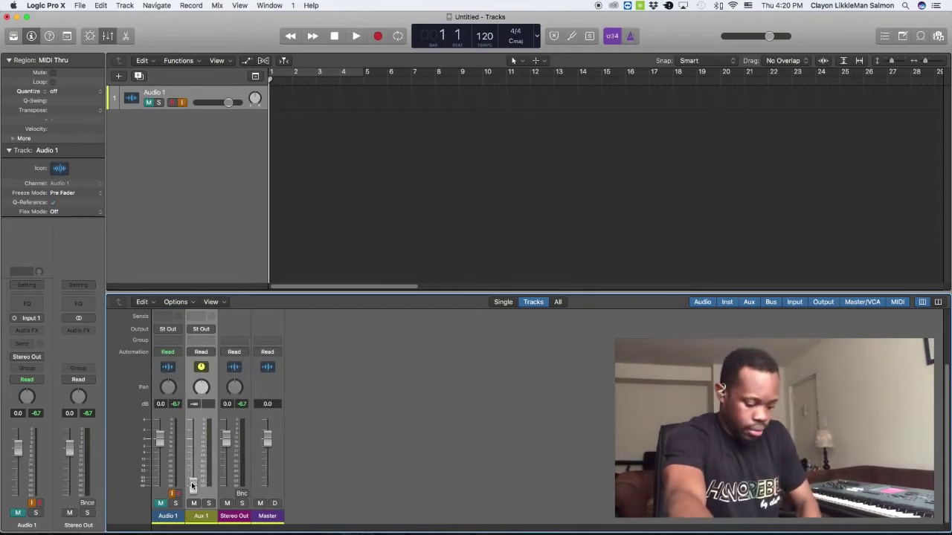
drag(193, 485, 192, 455)
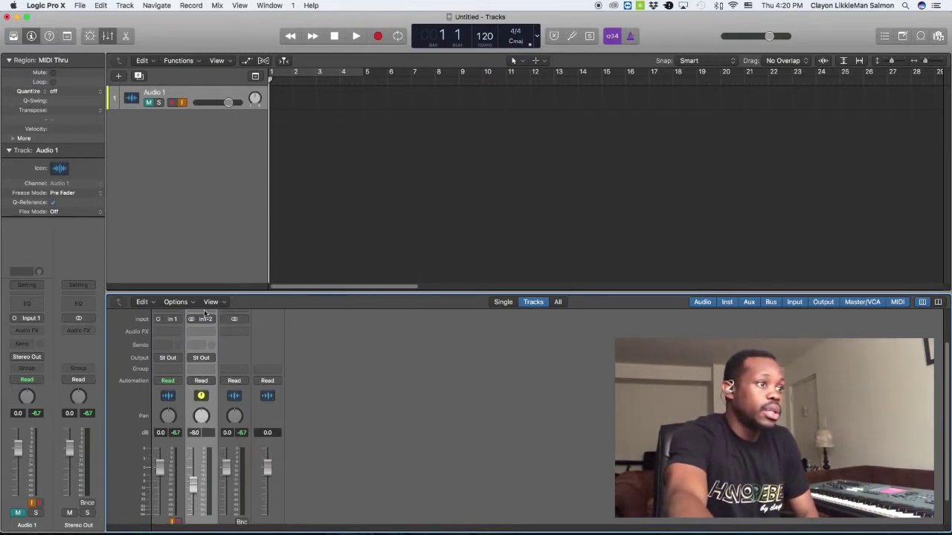
click(205, 319)
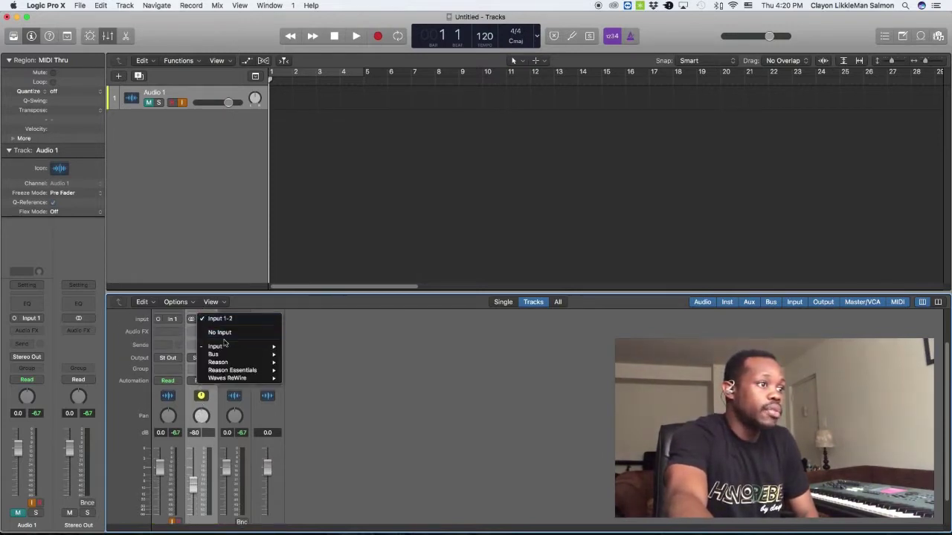
mouse_move(232, 362)
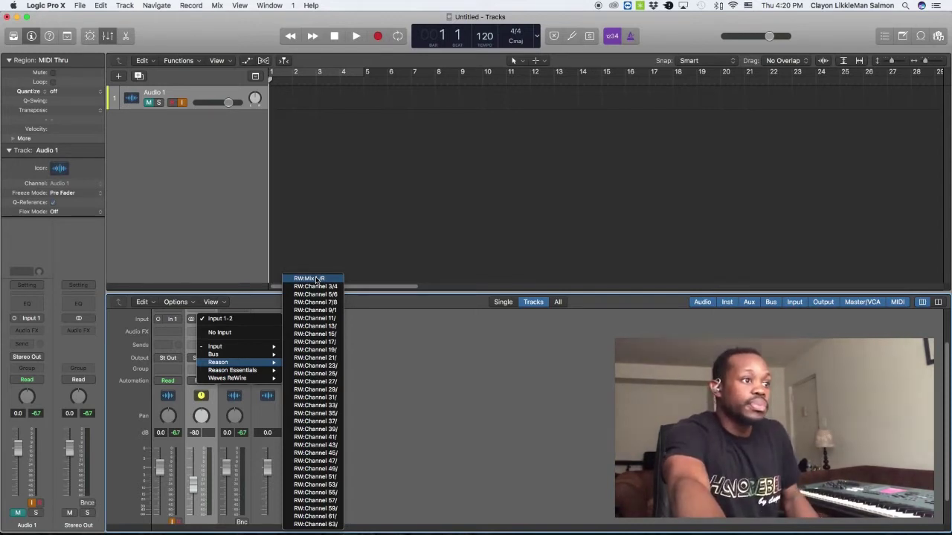
click(316, 279)
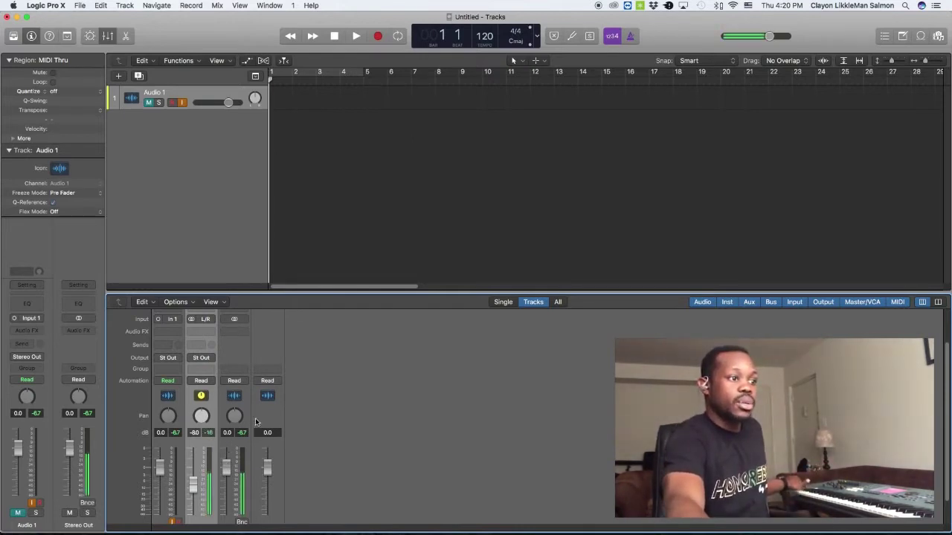
scroll(260, 420, down, 2)
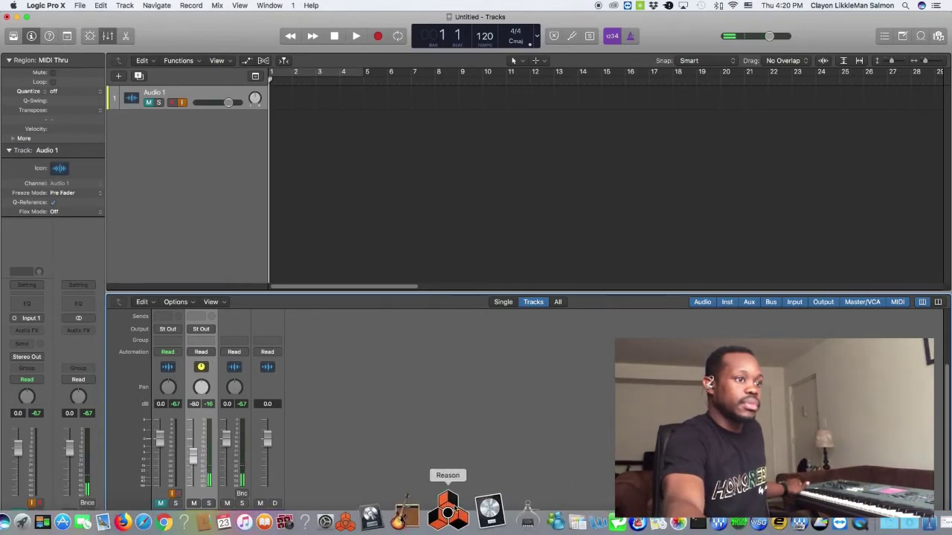
Step: Switch to Reason and scroll the rack to review the Disco Kit Redrum's channels
click(449, 508)
scroll(395, 149, up, 3)
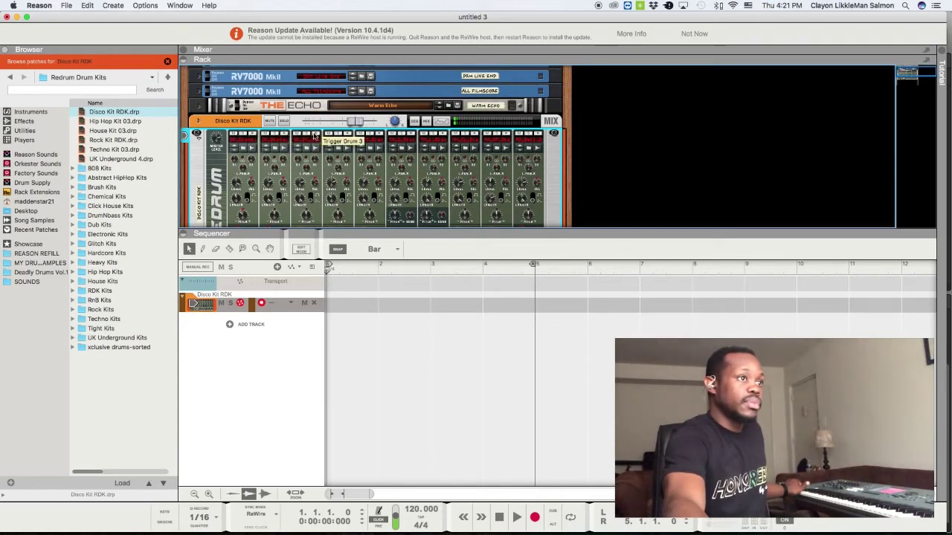
scroll(314, 136, down, 3)
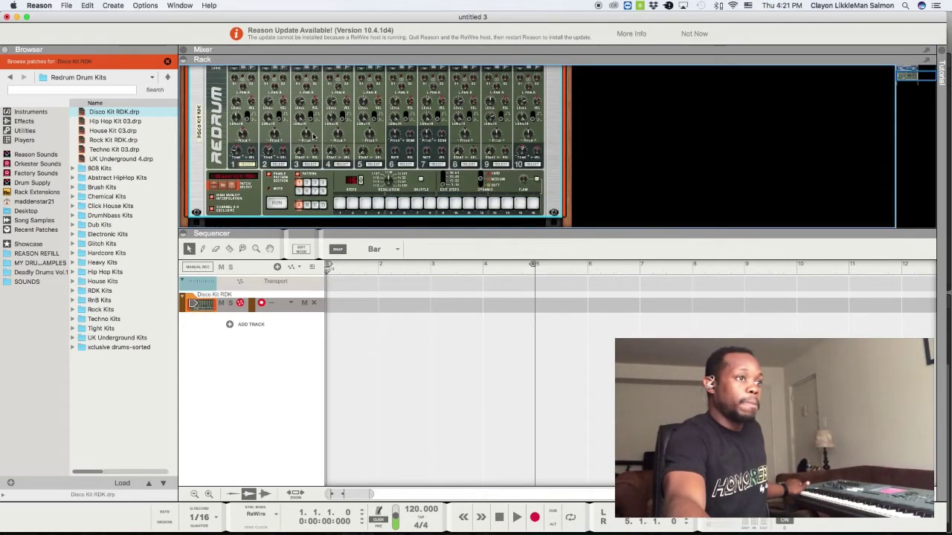
scroll(318, 141, up, 3)
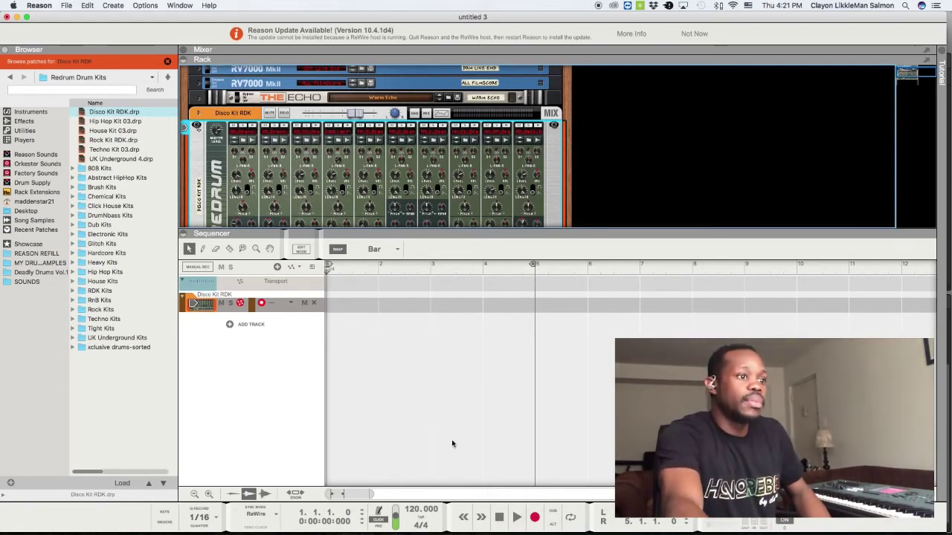
mouse_move(476, 534)
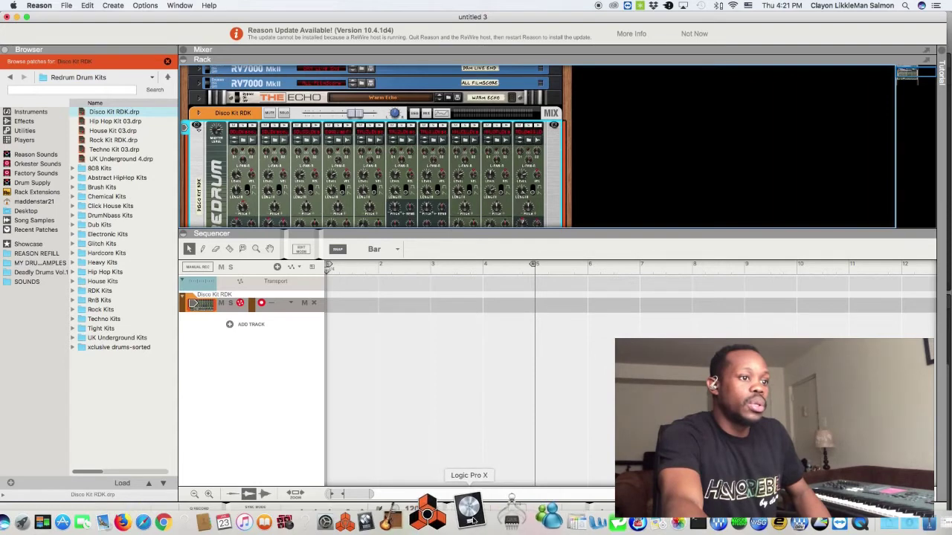
Step: Back in Logic Pro X, add two more auxiliary channel strips, Aux 2 and Aux 3
click(476, 517)
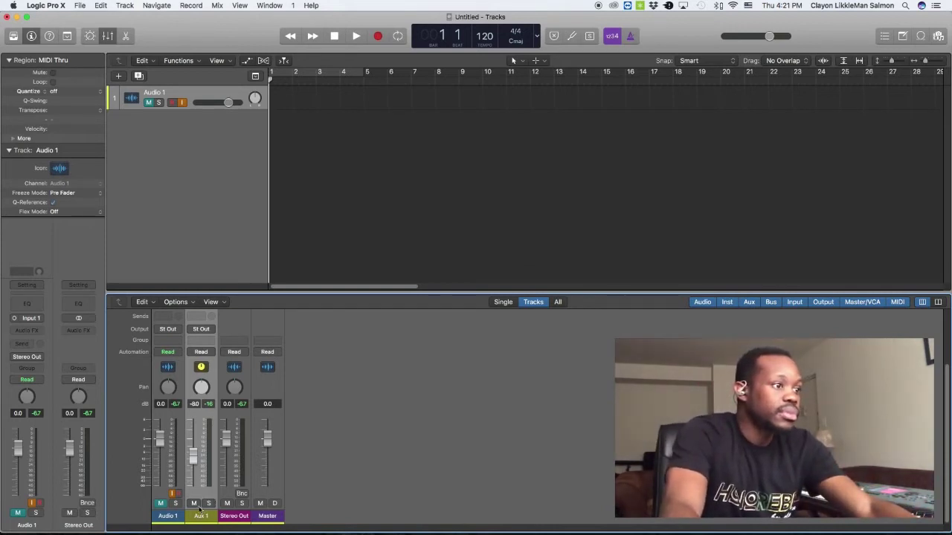
click(191, 305)
click(213, 313)
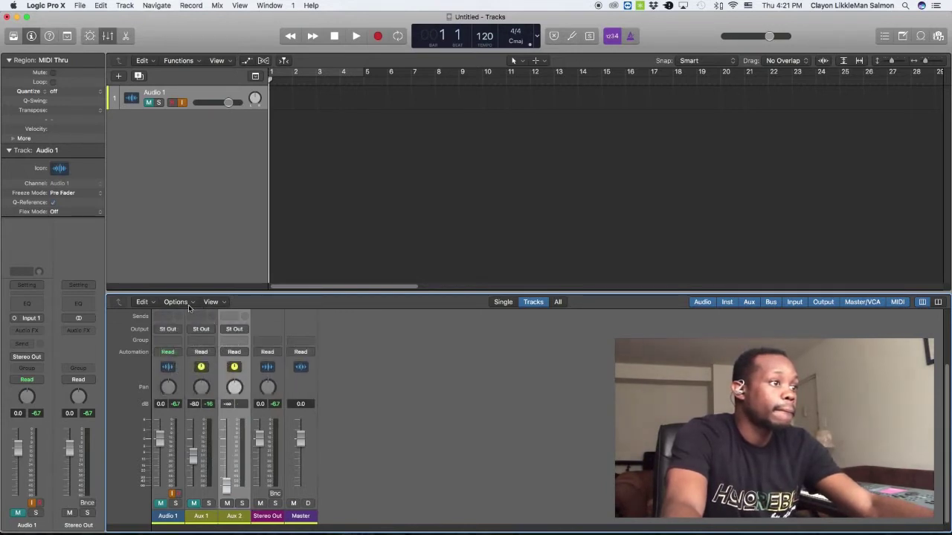
click(191, 305)
click(212, 313)
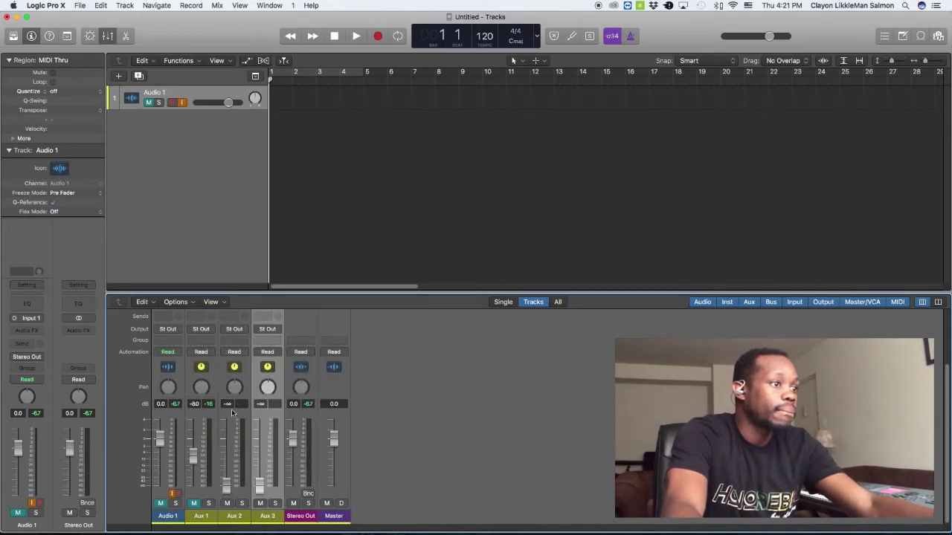
scroll(233, 401, up, 2)
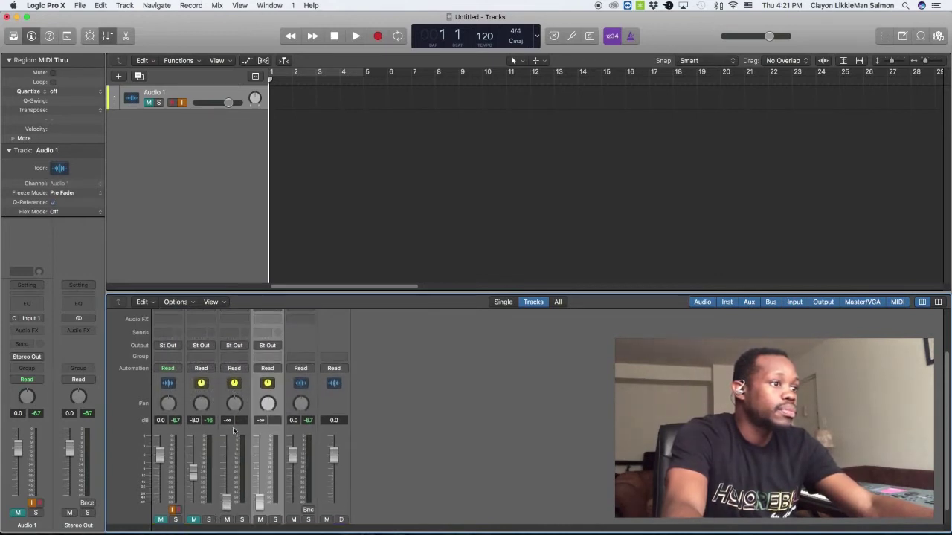
mouse_move(456, 514)
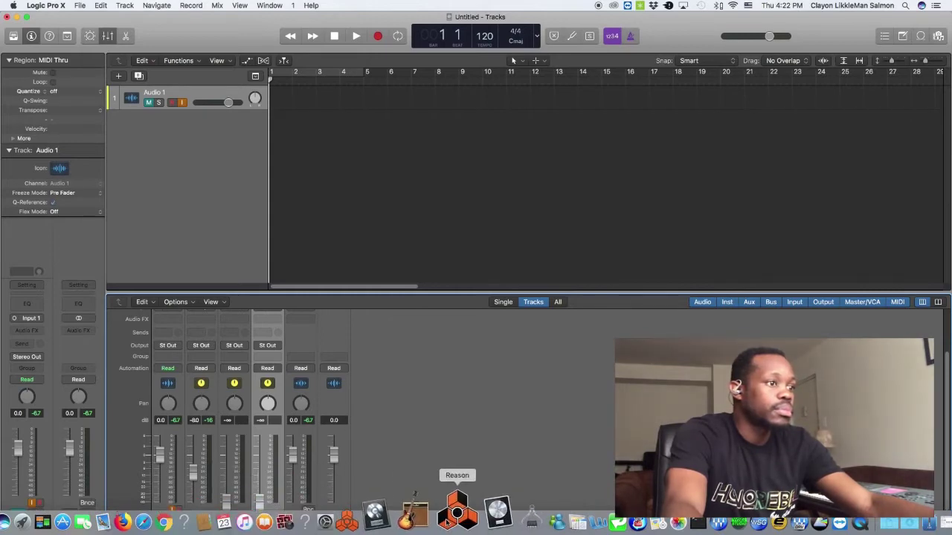
Step: In Reason, enlarge the rack area and flip it with Tab to expose the Redrum's rear panel
click(446, 522)
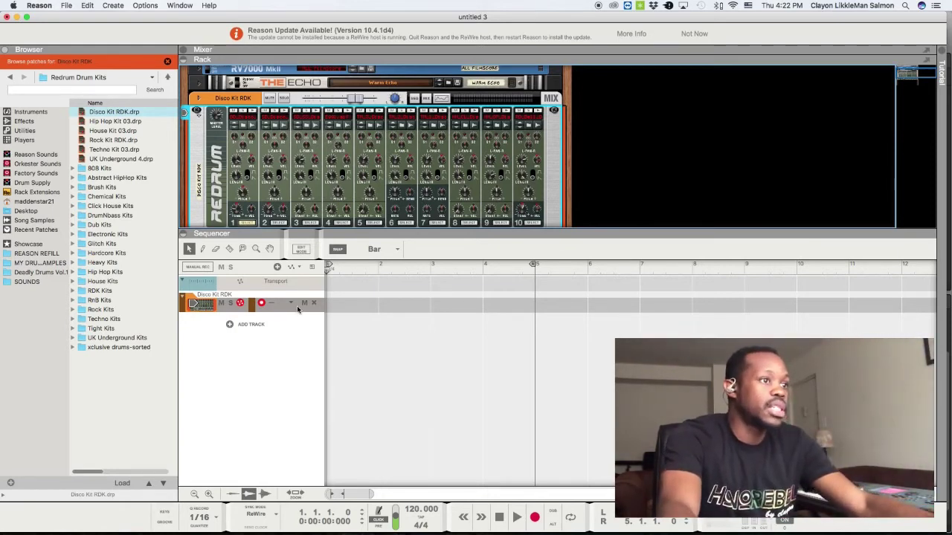
drag(468, 230, 487, 532)
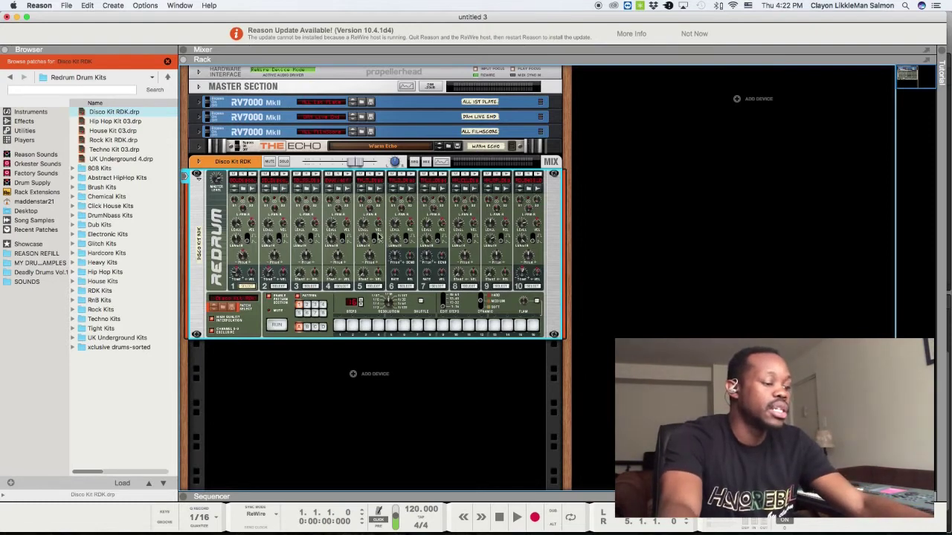
key(Tab)
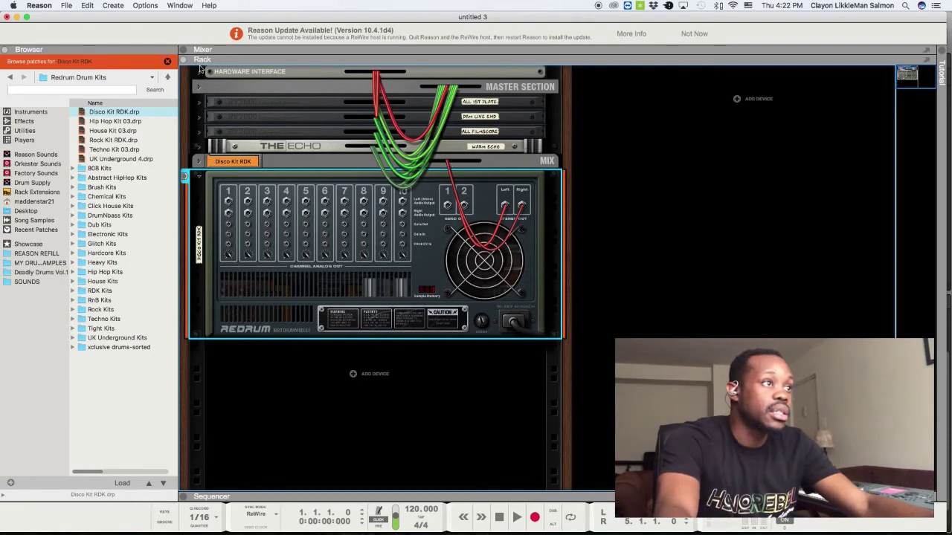
Step: Show the Hardware Interface audio inputs, cable Redrum channels 1 and 2 to them, and unplug its stereo outputs
click(201, 70)
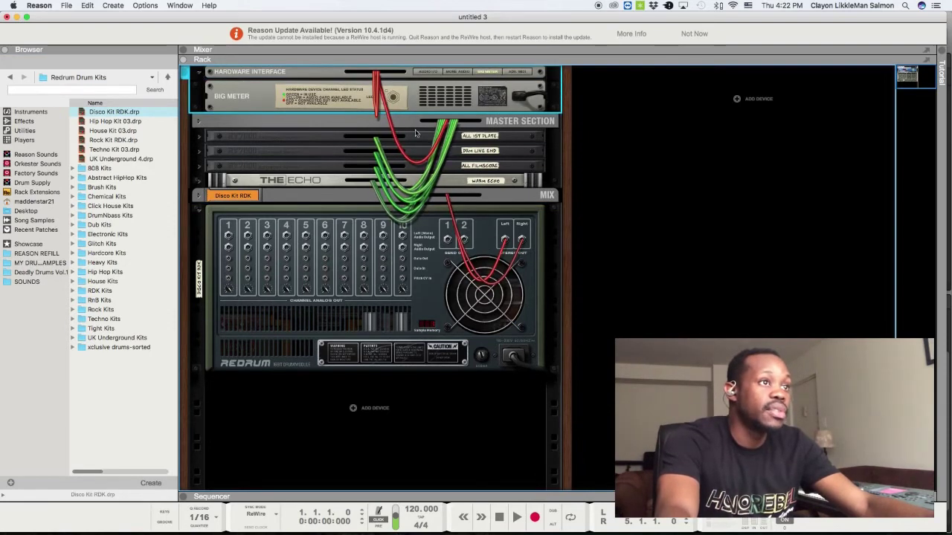
click(428, 72)
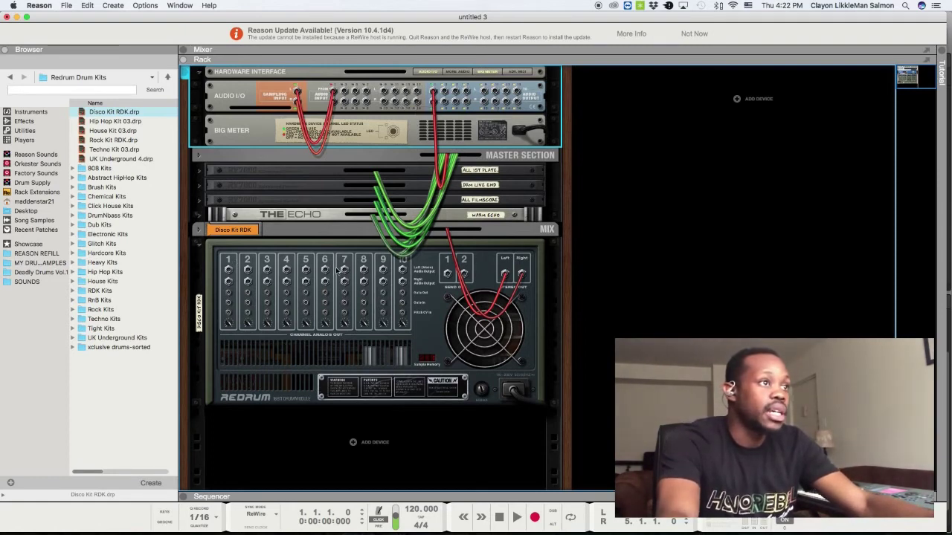
click(230, 270)
mouse_move(297, 175)
mouse_down()
mouse_move(359, 100)
mouse_move(434, 92)
mouse_up()
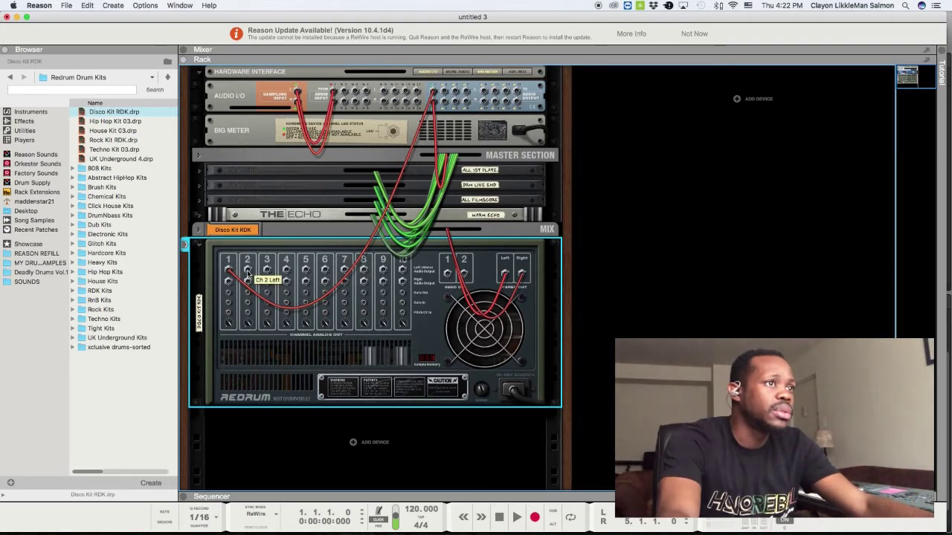
drag(247, 273, 435, 103)
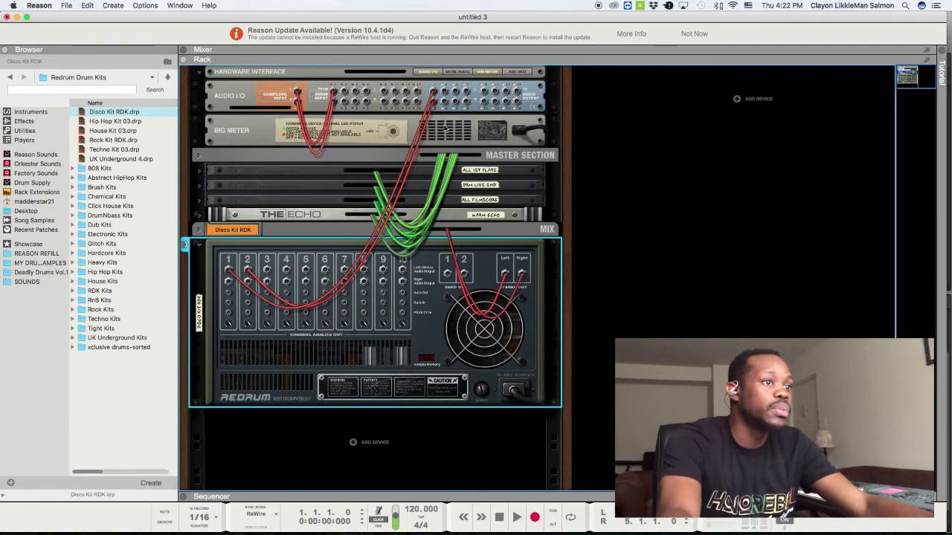
drag(504, 274, 518, 275)
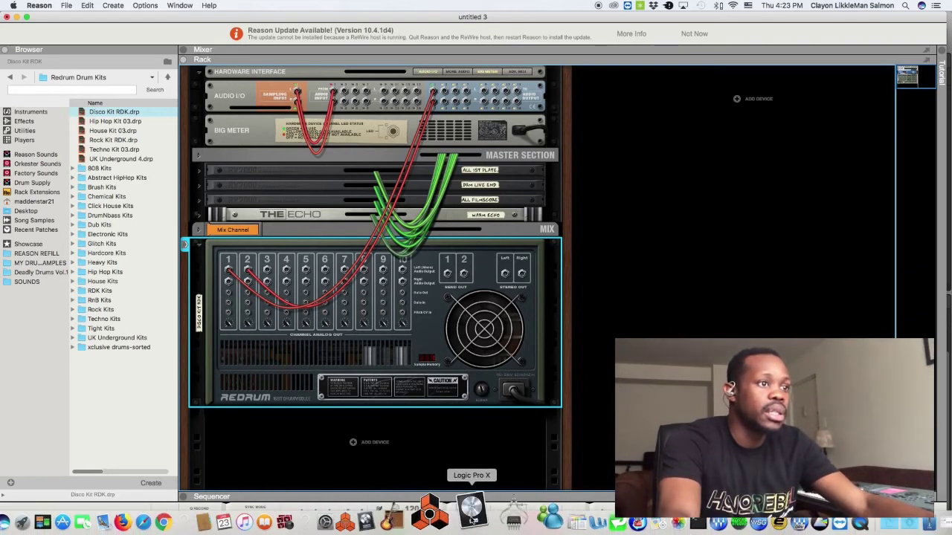
Step: Back in Logic, switch the Aux 2 and Aux 3 inputs to mono
click(472, 513)
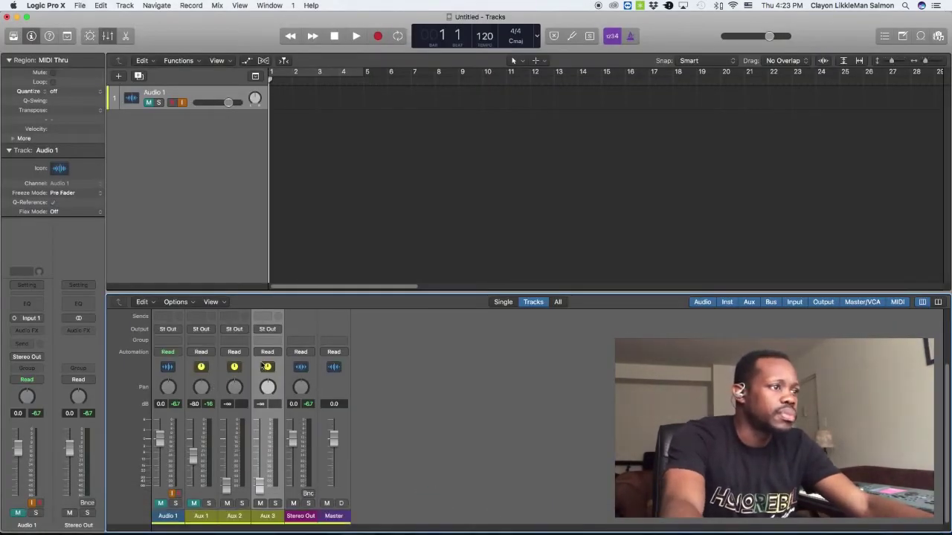
scroll(267, 365, up, 2)
scroll(249, 357, up, 2)
click(225, 339)
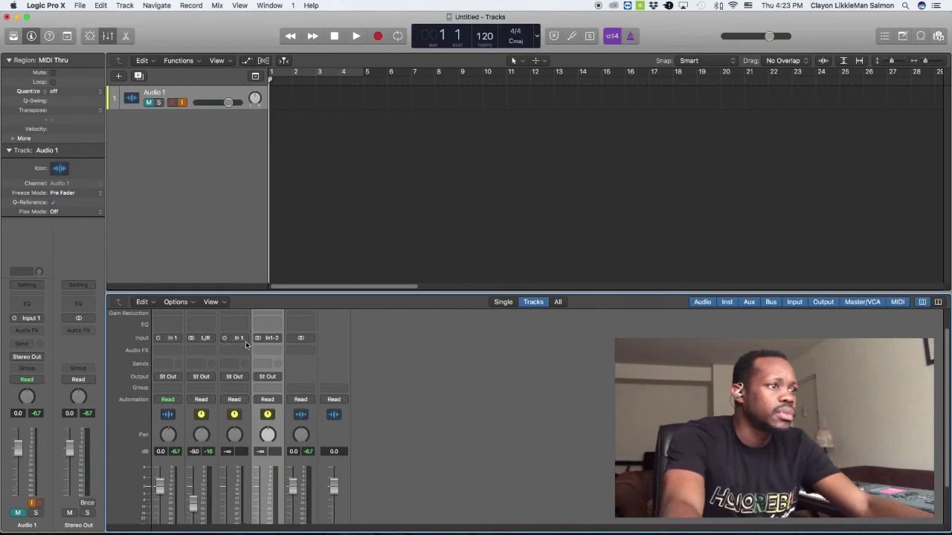
click(260, 342)
Step: Set Aux 2's input to Reason RW:Mix L and Aux 3's to RW:Mix R
scroll(290, 372, down, 3)
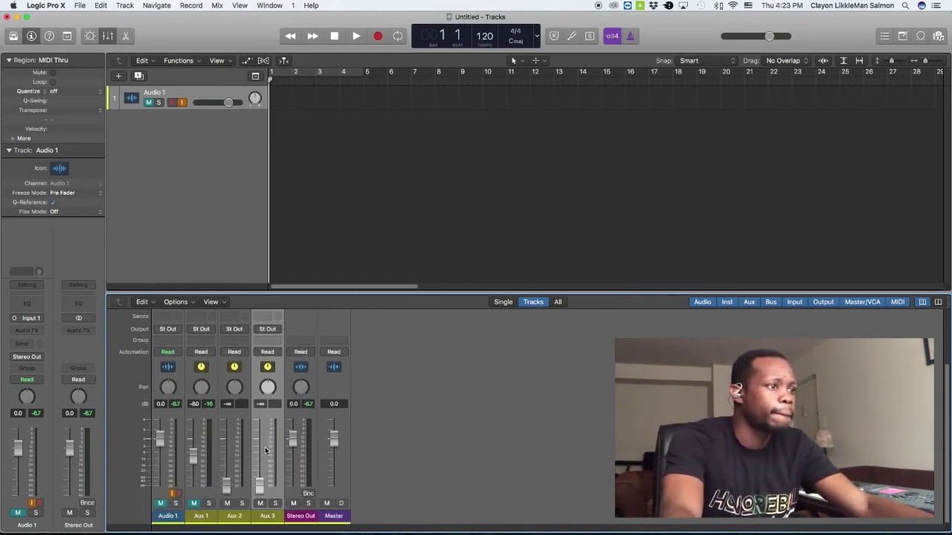
scroll(253, 417, up, 3)
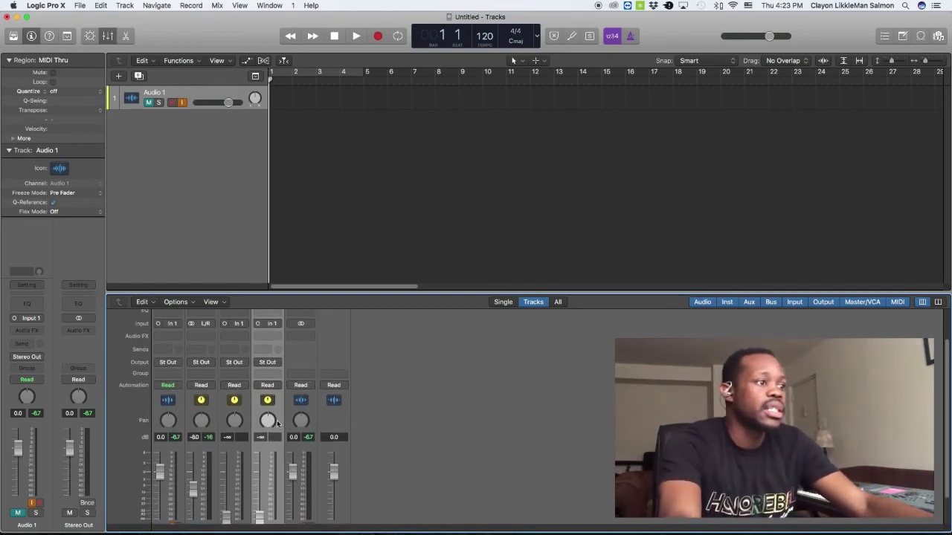
click(239, 324)
mouse_move(252, 367)
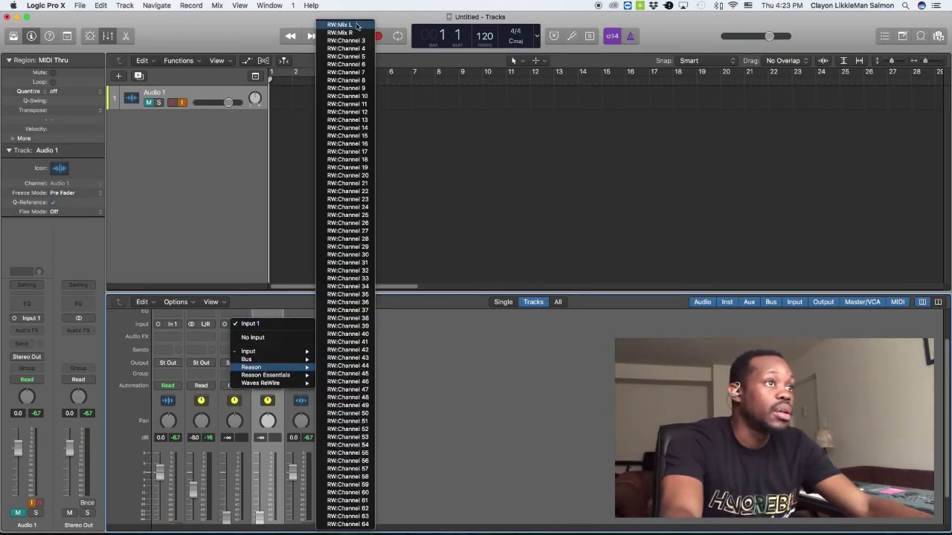
click(356, 26)
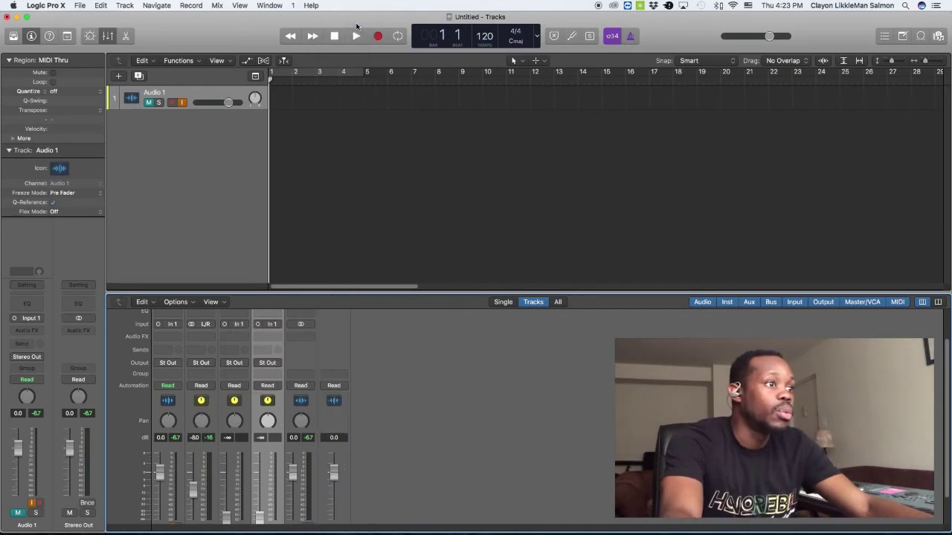
click(274, 325)
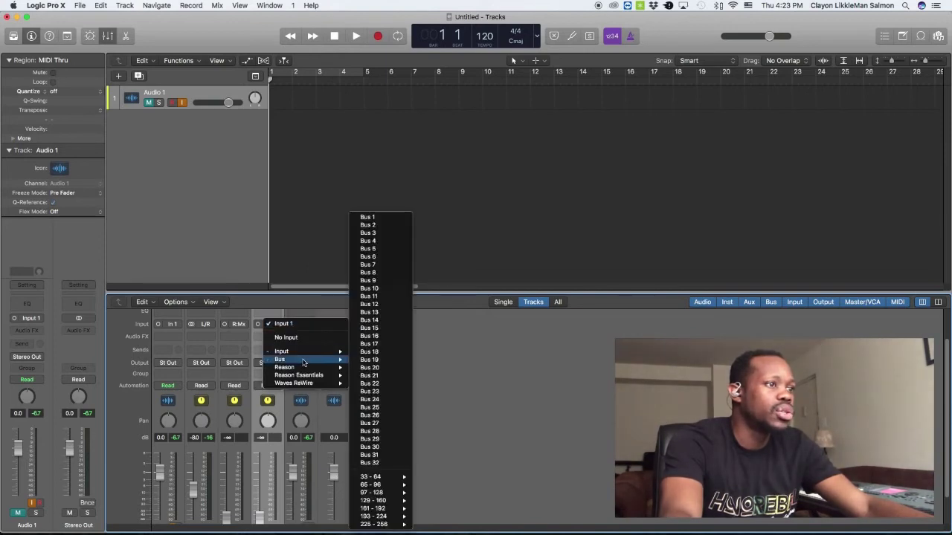
mouse_move(285, 367)
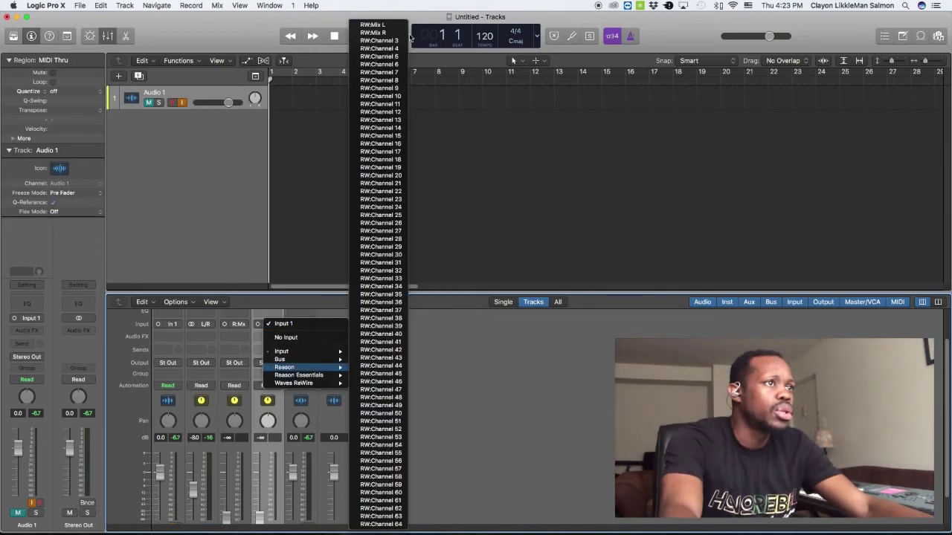
click(383, 33)
Step: Raise the Aux 2 and Aux 3 faders from −∞ to around −9 dB
scroll(387, 453, down, 2)
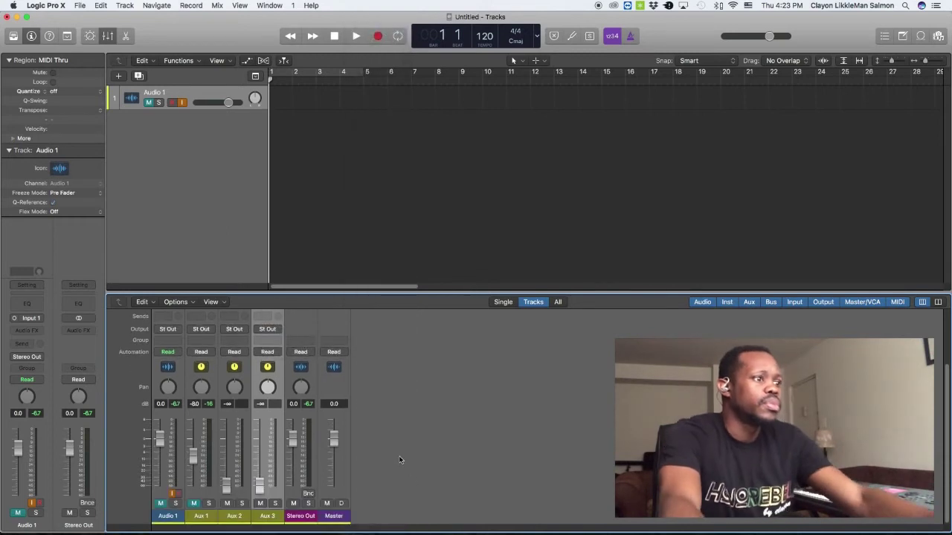
drag(226, 485, 227, 457)
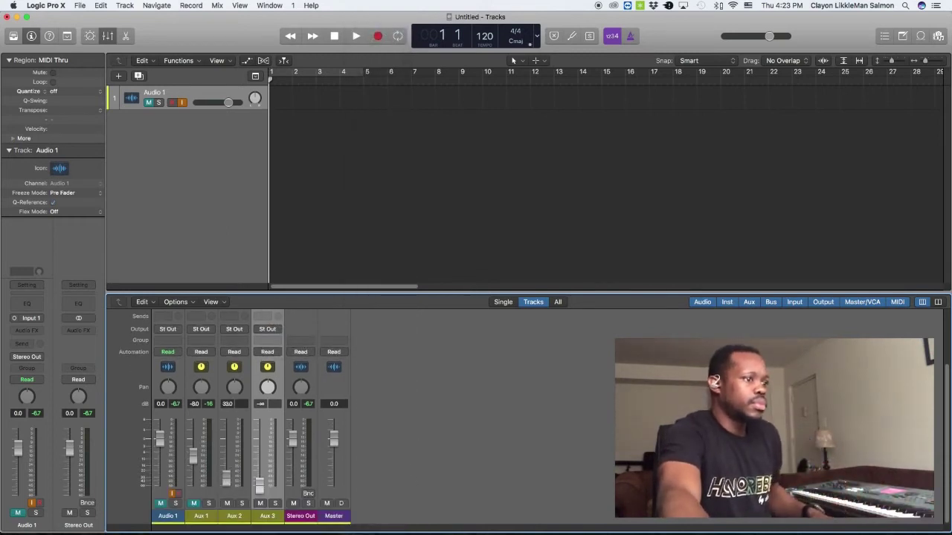
drag(259, 484, 259, 455)
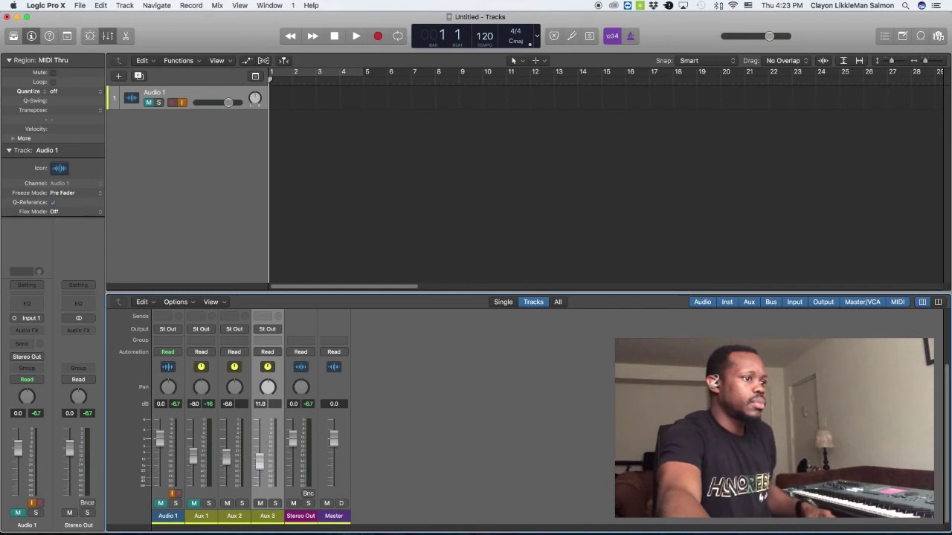